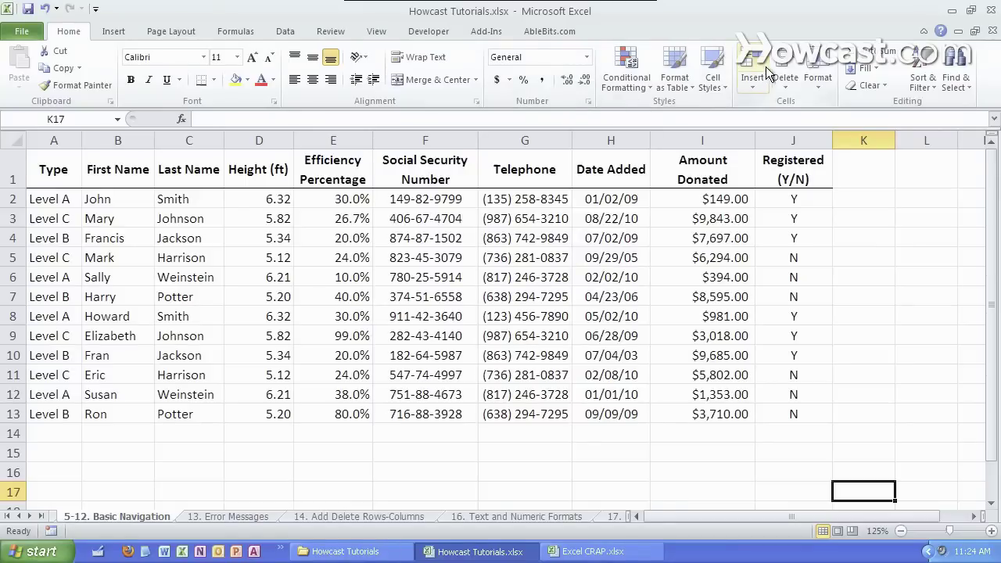
# - Collapse and re-expand the ribbon, then view the Insert, Page Layout, Formulas and Data tabs before returning to Home
pyautogui.click(922, 32)
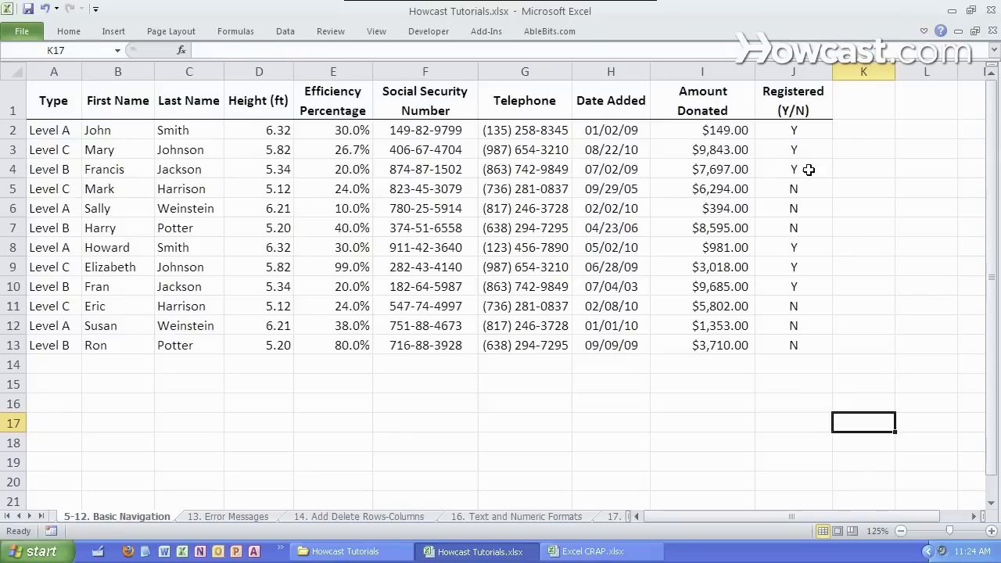
pyautogui.click(927, 32)
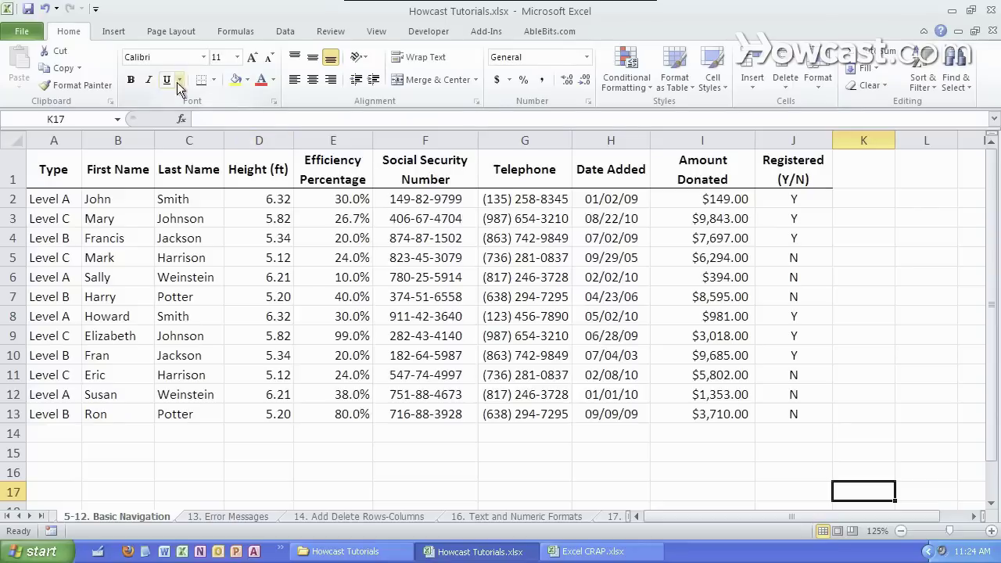
pyautogui.click(101, 33)
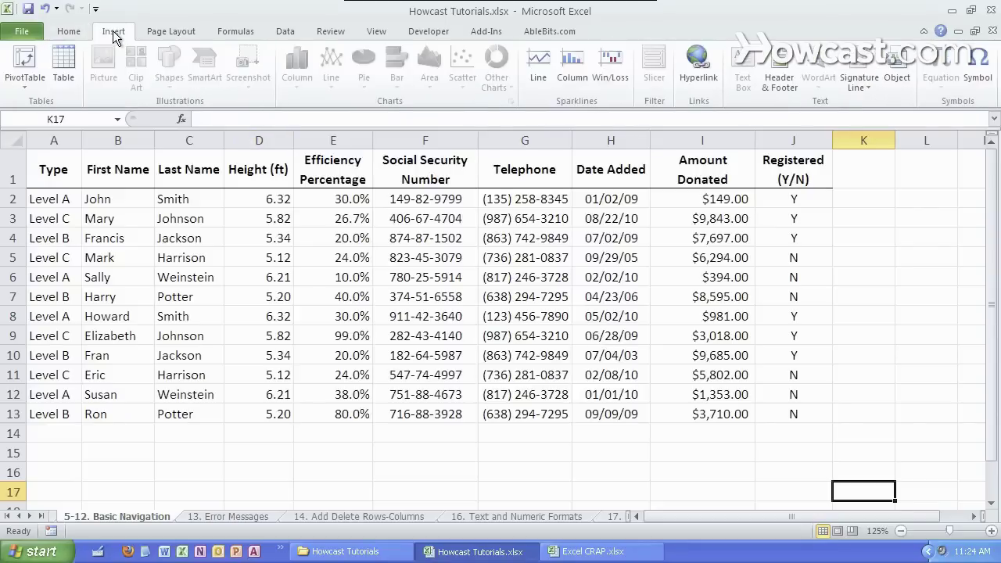
pyautogui.click(172, 33)
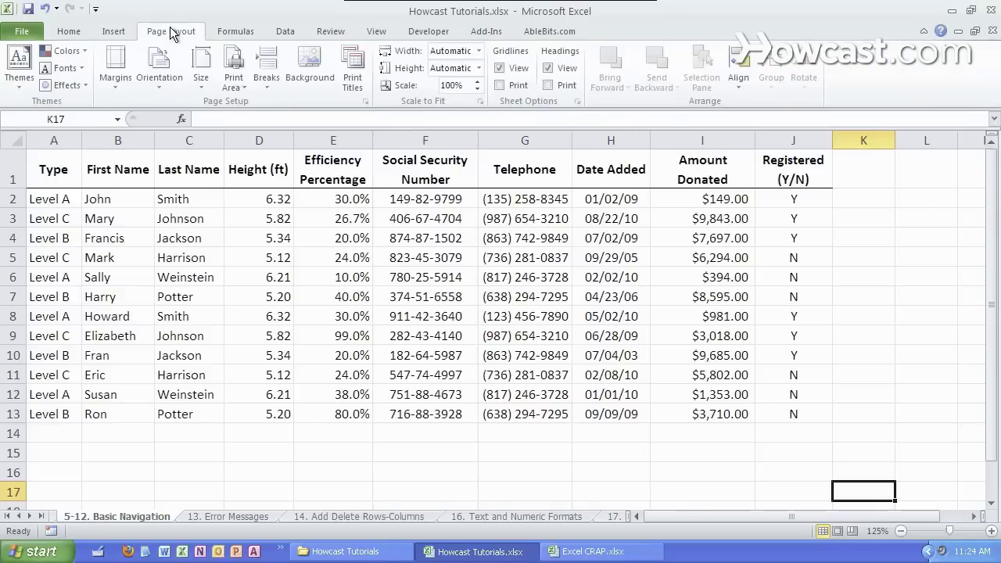
pyautogui.click(238, 33)
pyautogui.click(283, 35)
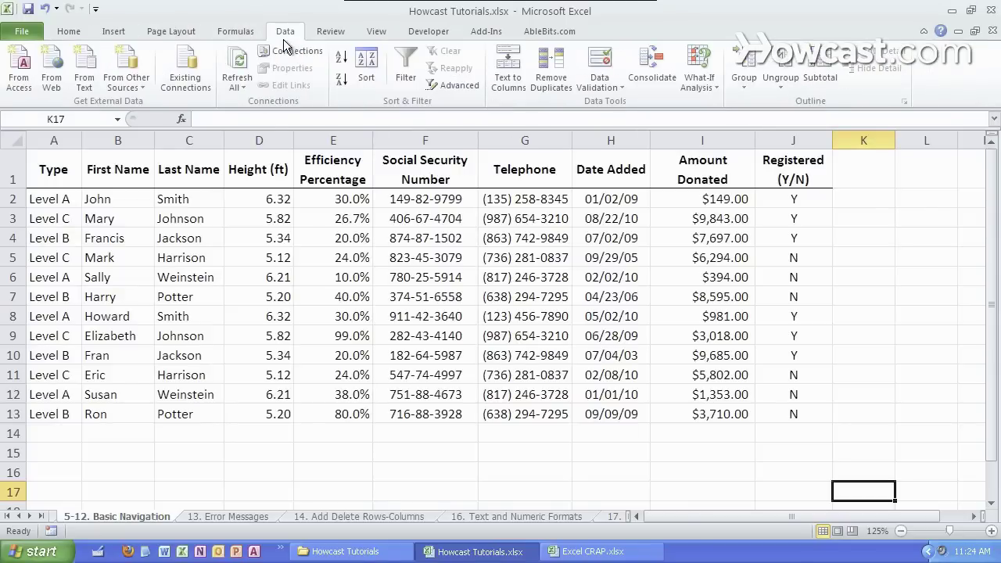
pyautogui.click(69, 31)
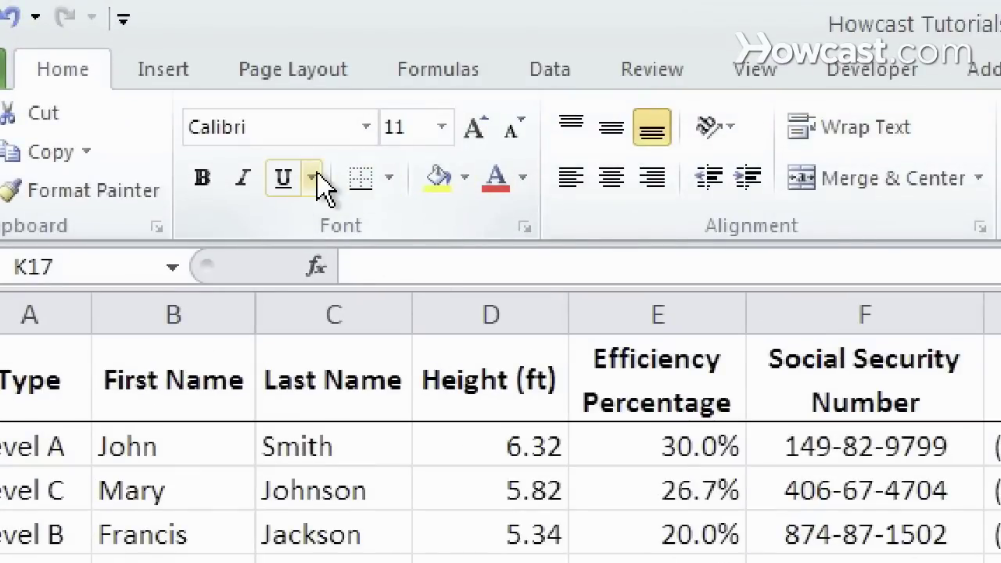
# - Make the 5.82 in cell D3 bold italic, not underlined and left-aligned
pyautogui.click(501, 490)
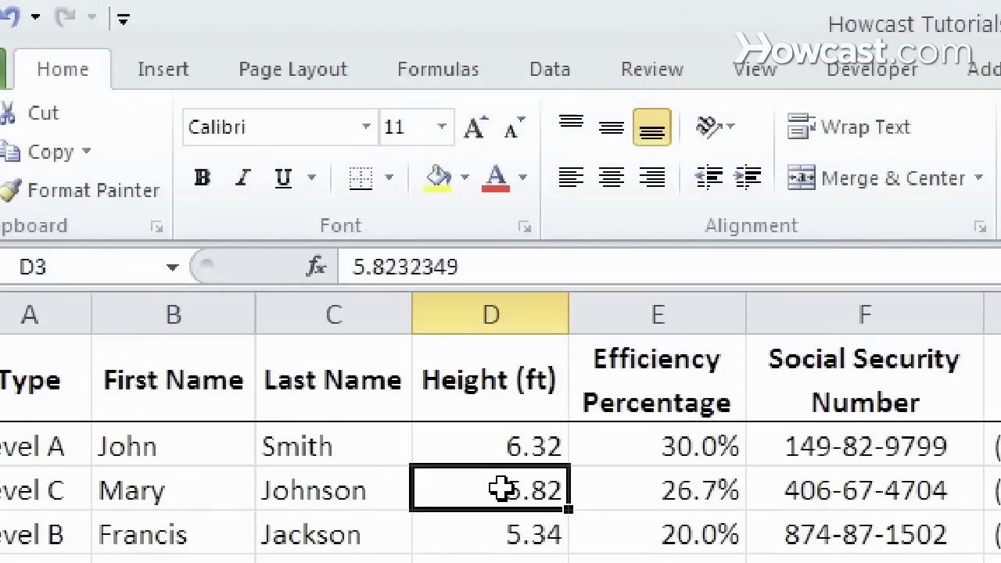
pyautogui.click(283, 177)
pyautogui.click(244, 187)
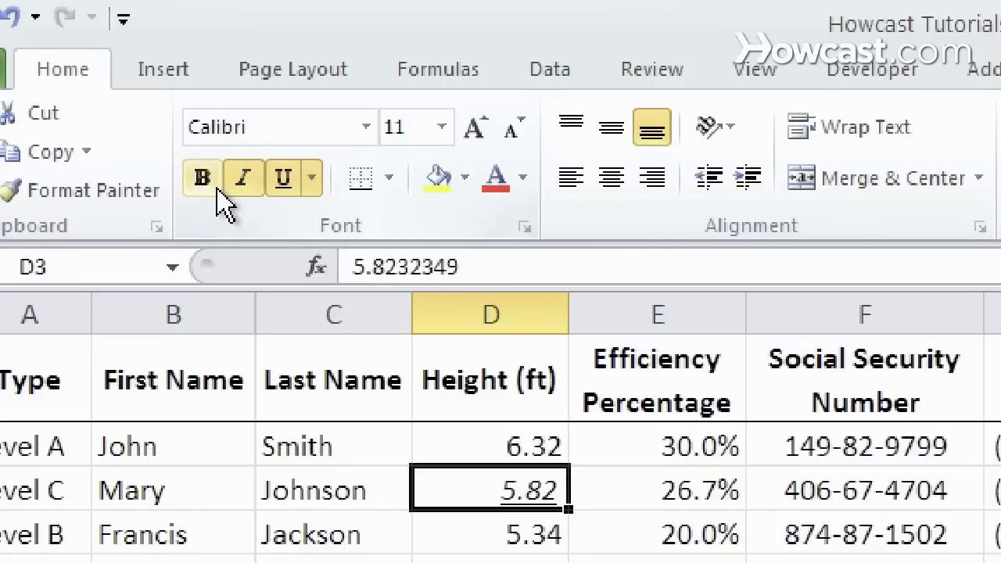
pyautogui.click(202, 178)
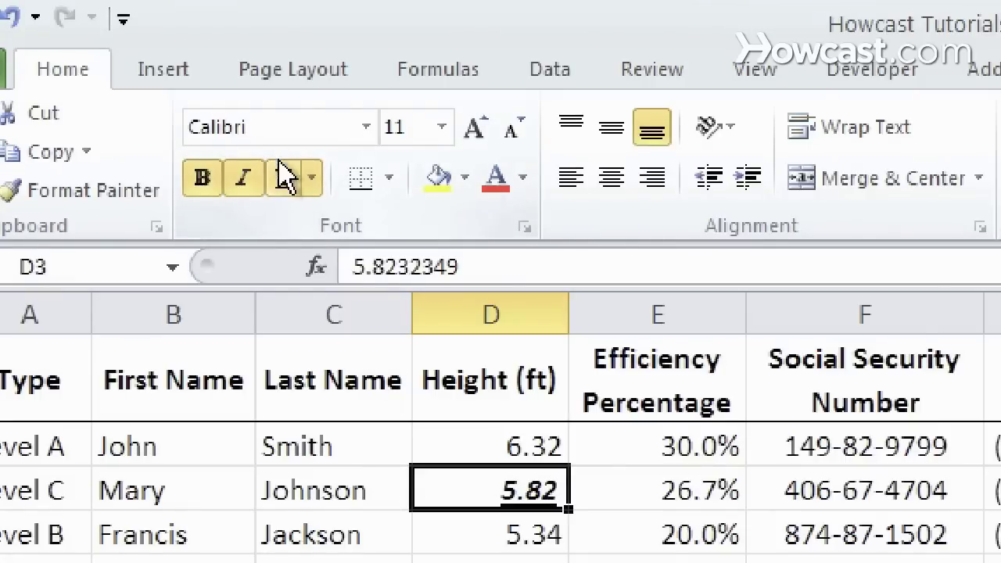
pyautogui.click(283, 177)
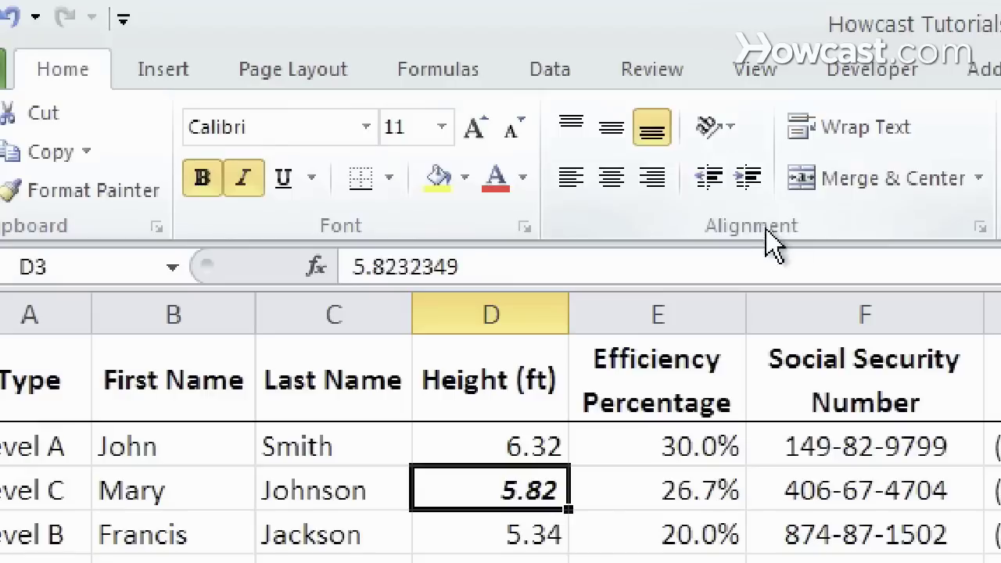
pyautogui.click(657, 185)
pyautogui.click(570, 180)
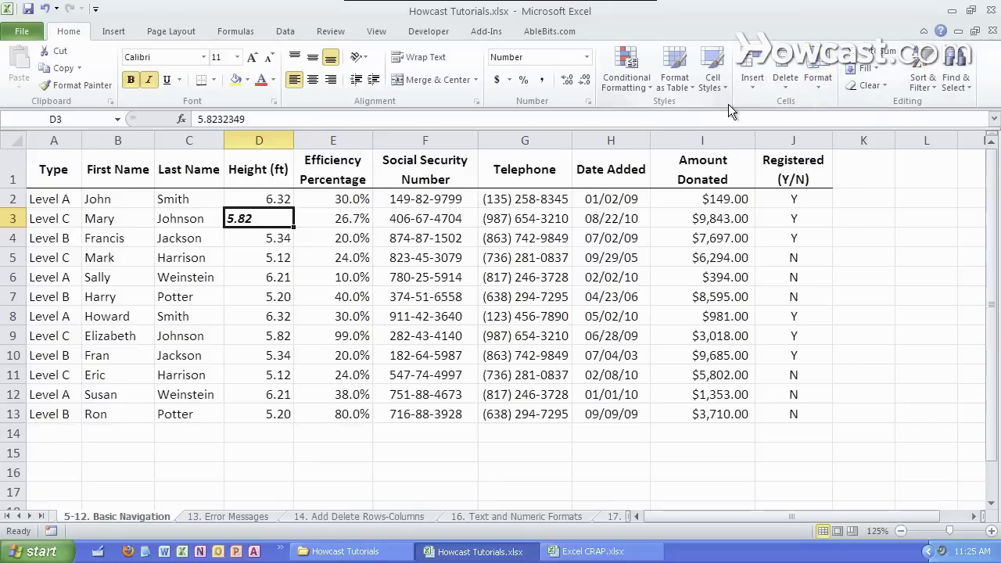
# - Sort the donor range A2:J13 A to Z by the Type column, then select cell I9
pyautogui.click(293, 36)
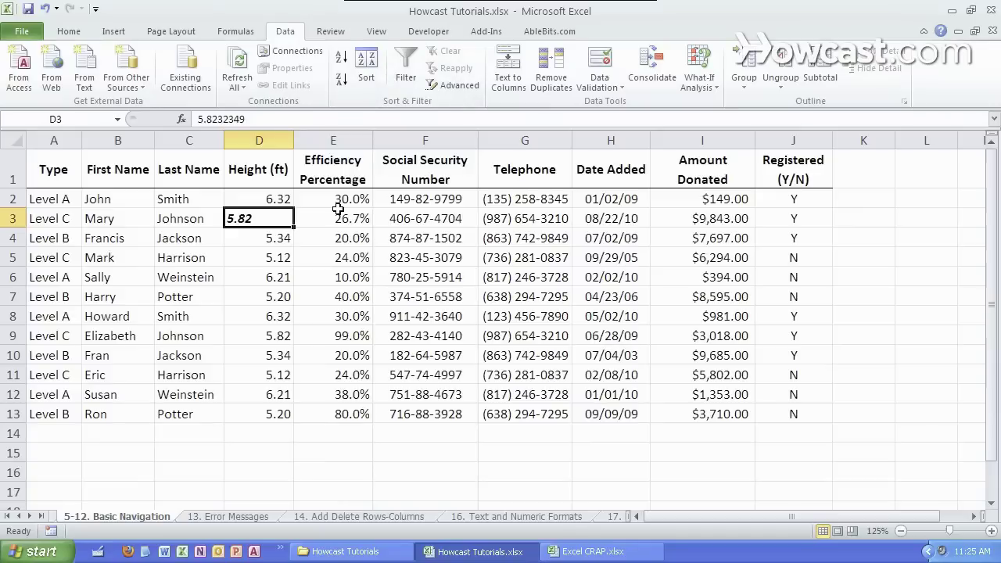
pyautogui.moveTo(60, 200); pyautogui.dragTo(796, 408)
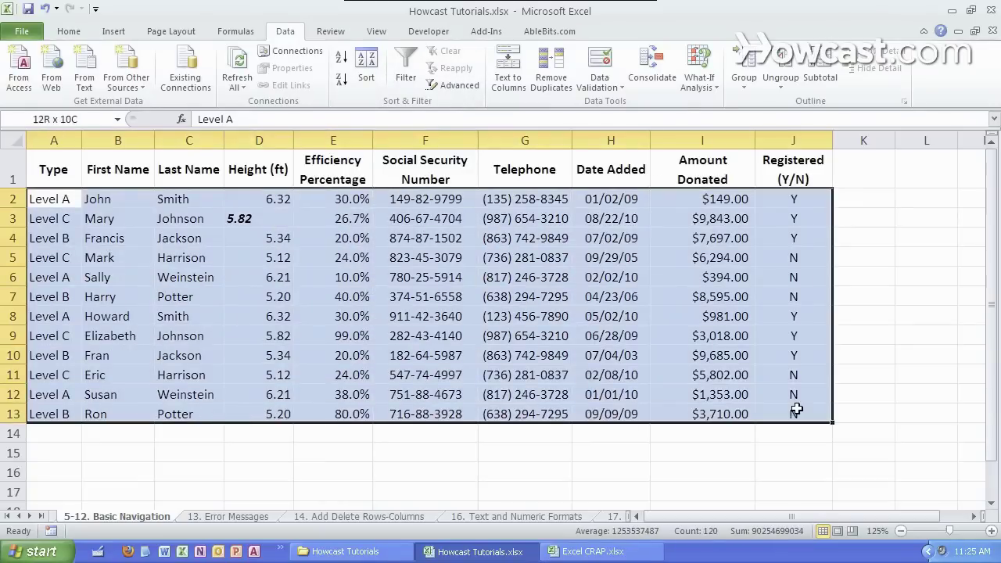
pyautogui.click(366, 68)
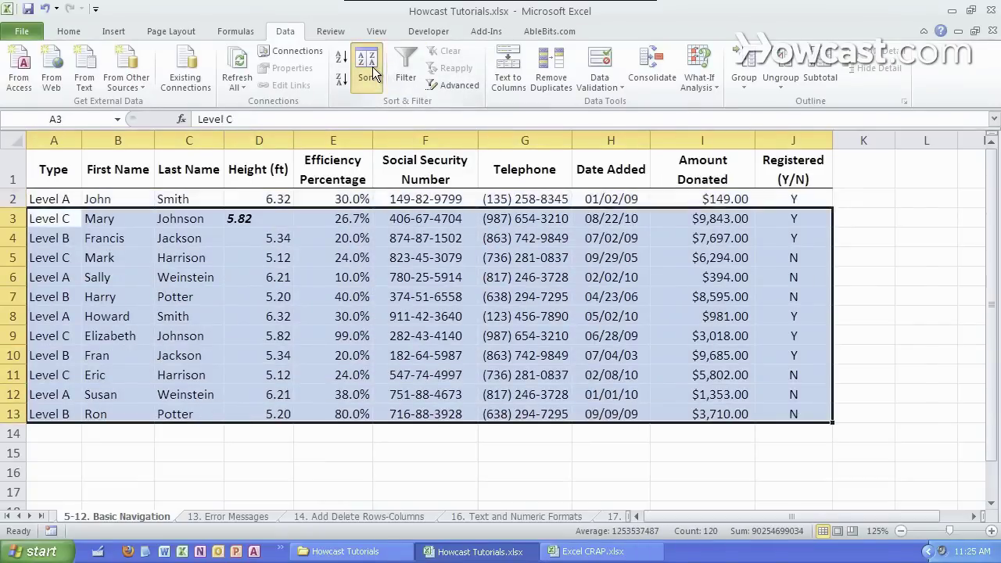
pyautogui.click(600, 279)
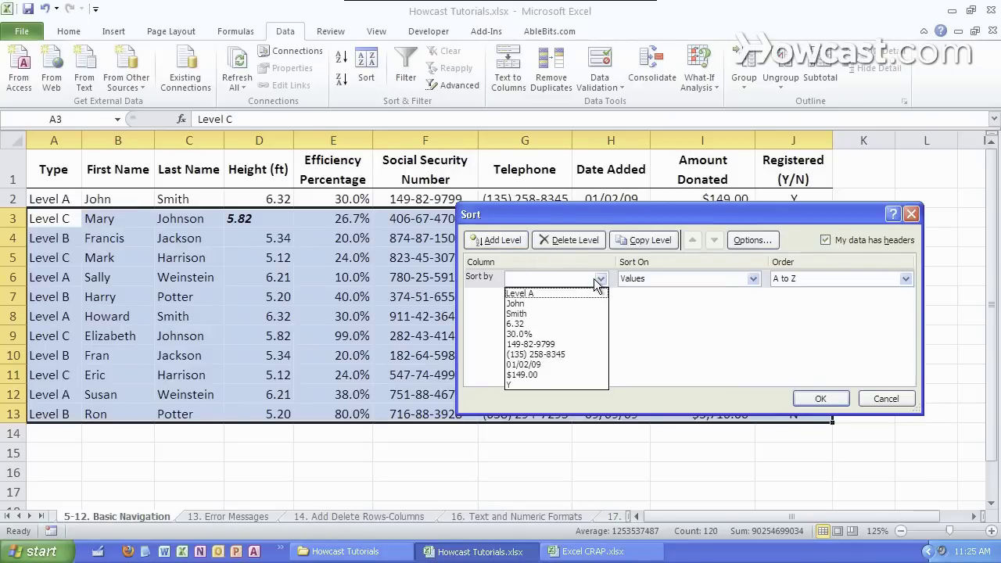
pyautogui.click(590, 298)
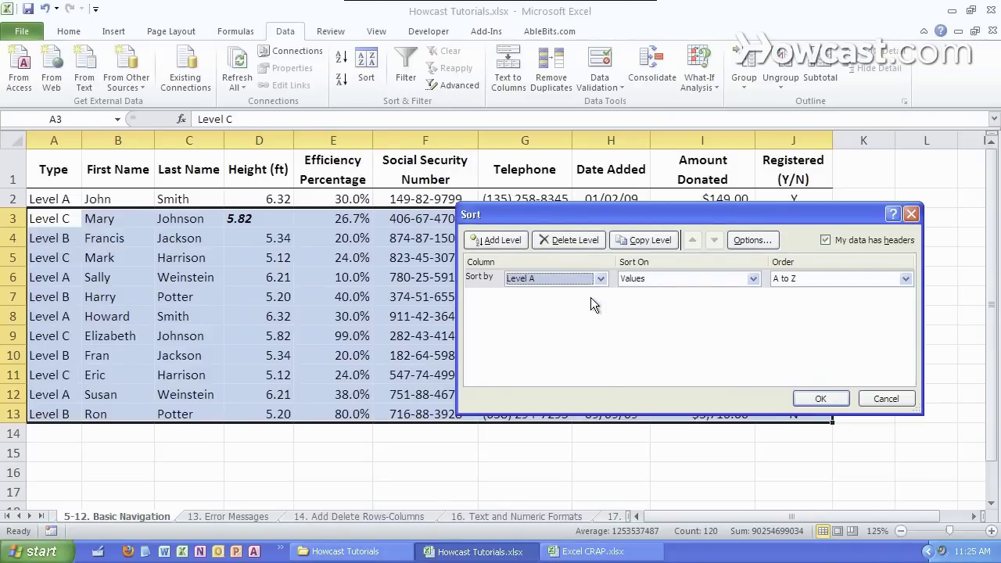
pyautogui.click(820, 398)
pyautogui.click(720, 334)
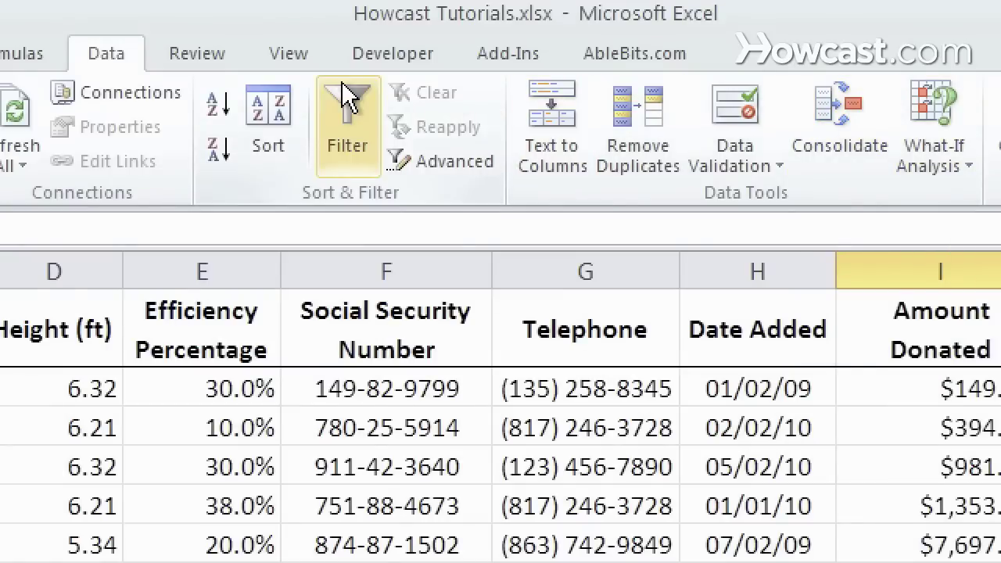
# - Zoom the sheet to 200%, then 100%, then a custom 125%
pyautogui.click(320, 72)
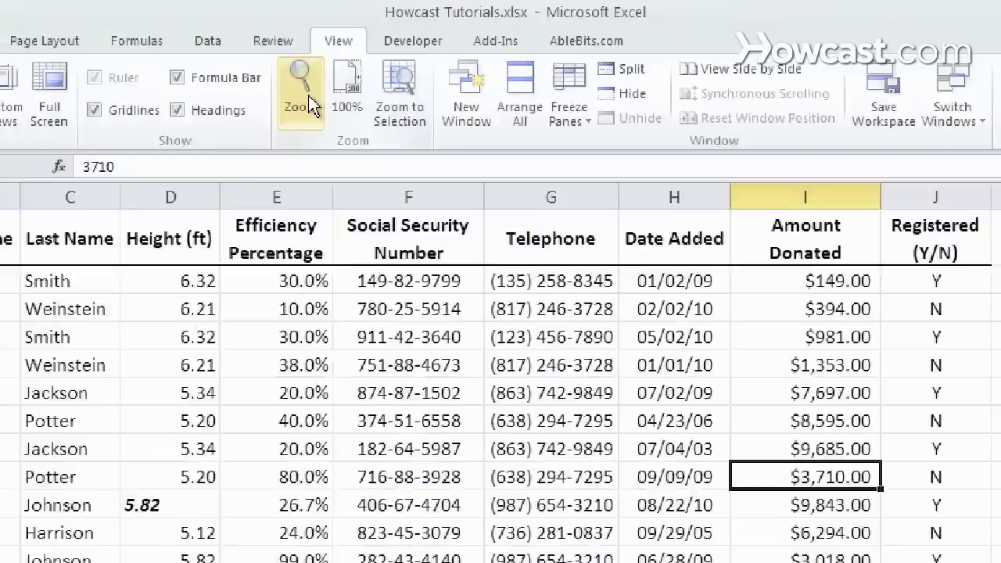
pyautogui.click(235, 109)
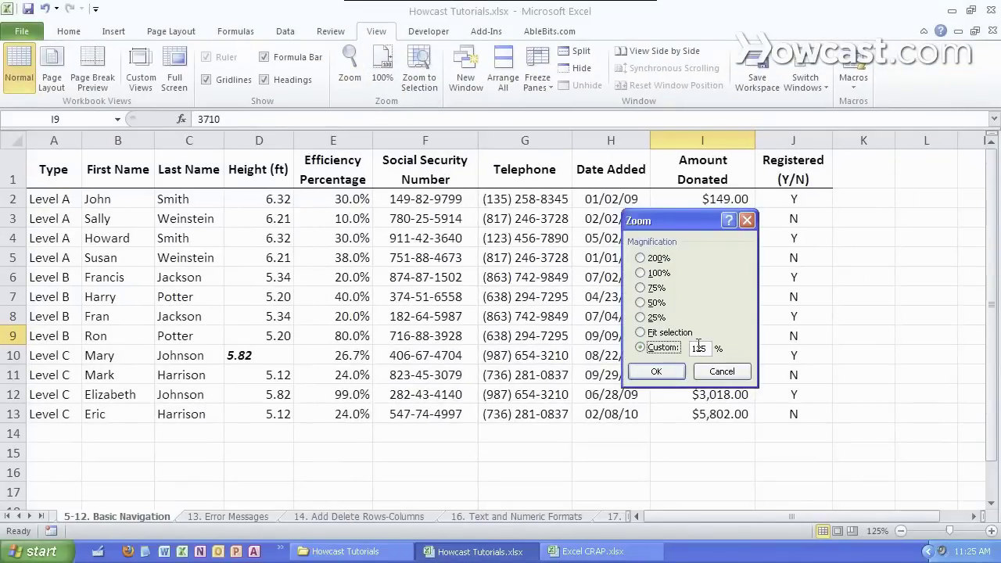
pyautogui.click(640, 258)
pyautogui.click(668, 371)
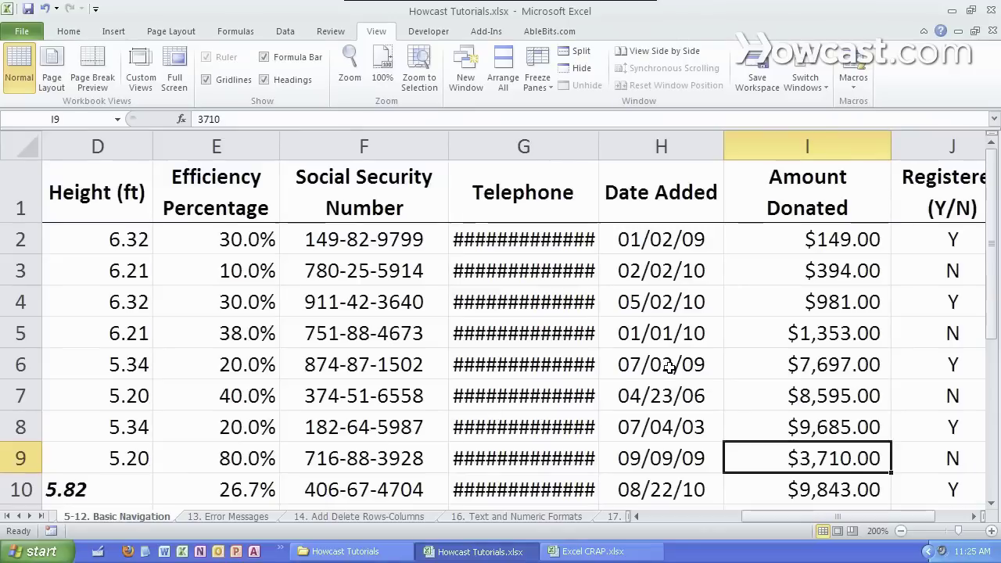
pyautogui.click(379, 75)
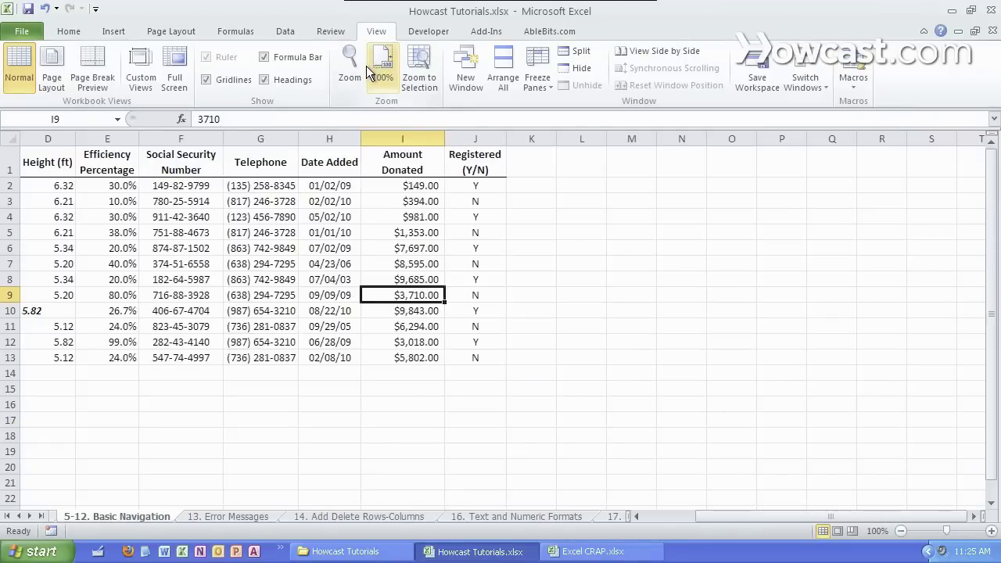
pyautogui.click(366, 66)
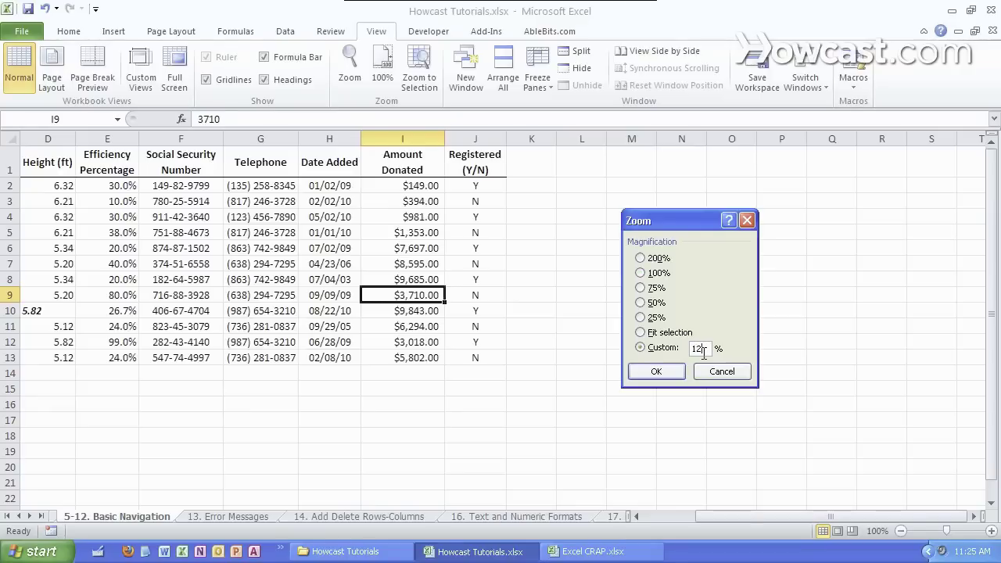
pyautogui.press('Return')
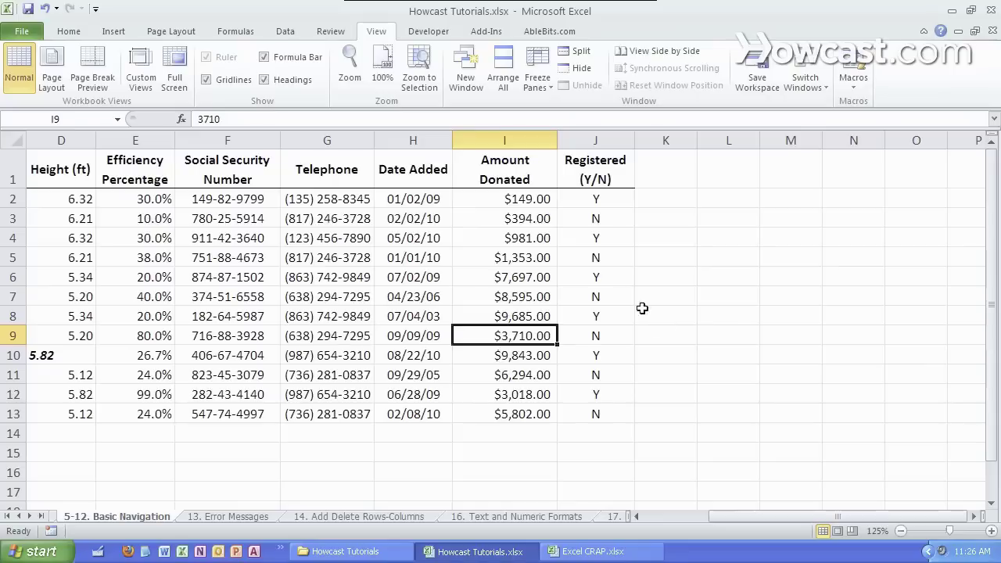
# - Set the page orientation to Landscape, leaving margins and paper size unchanged
pyautogui.click(173, 31)
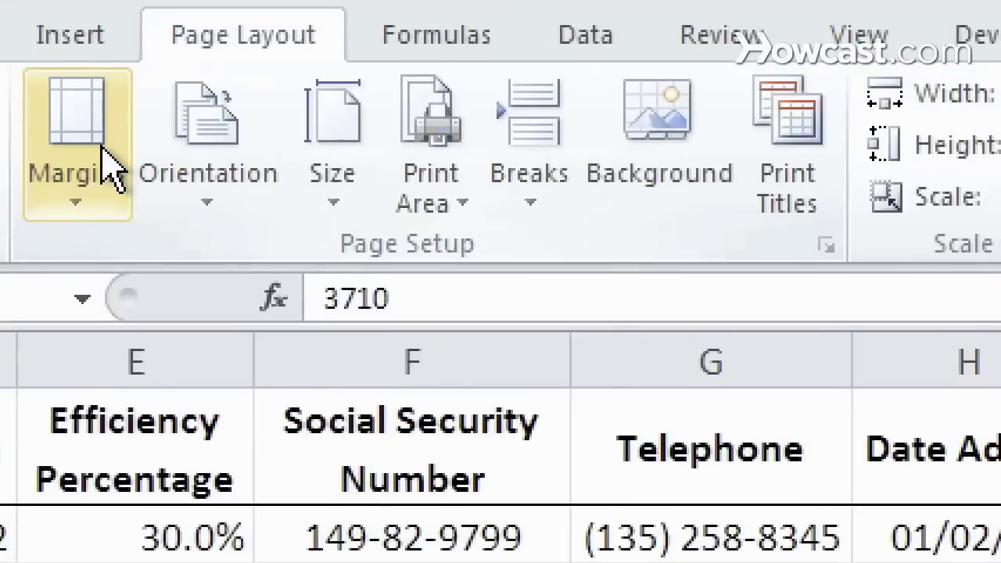
pyautogui.click(122, 68)
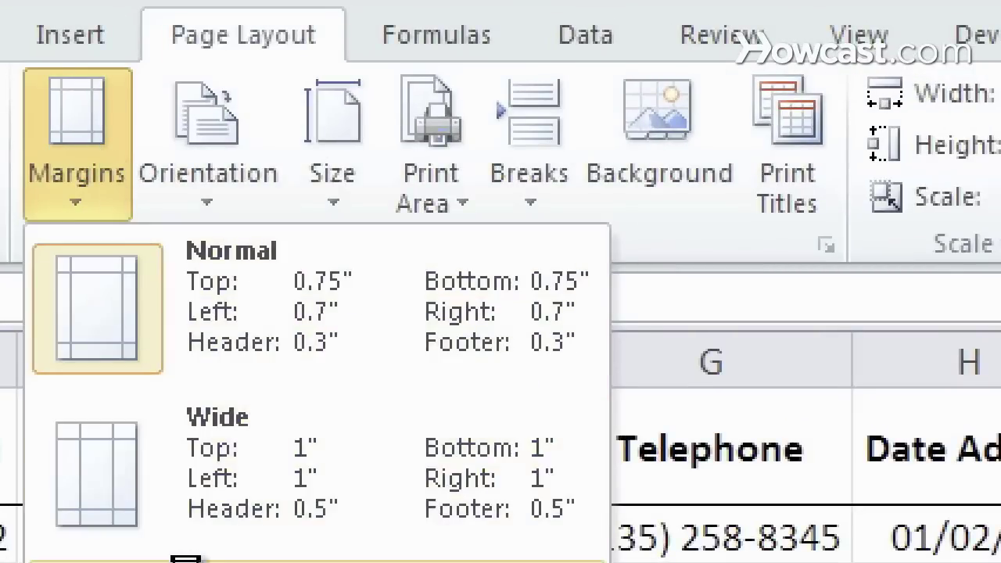
pyautogui.click(185, 560)
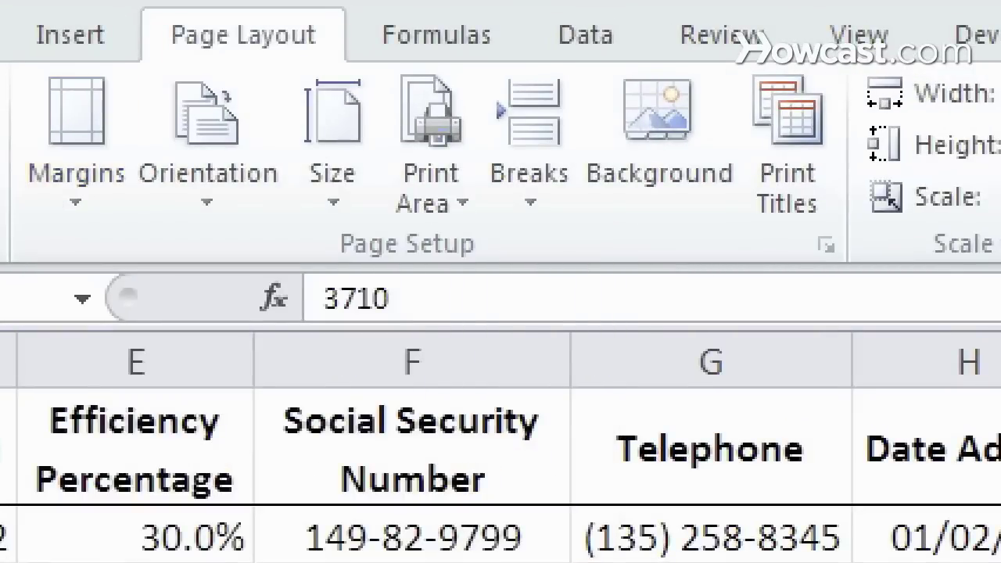
pyautogui.click(152, 161)
pyautogui.click(237, 414)
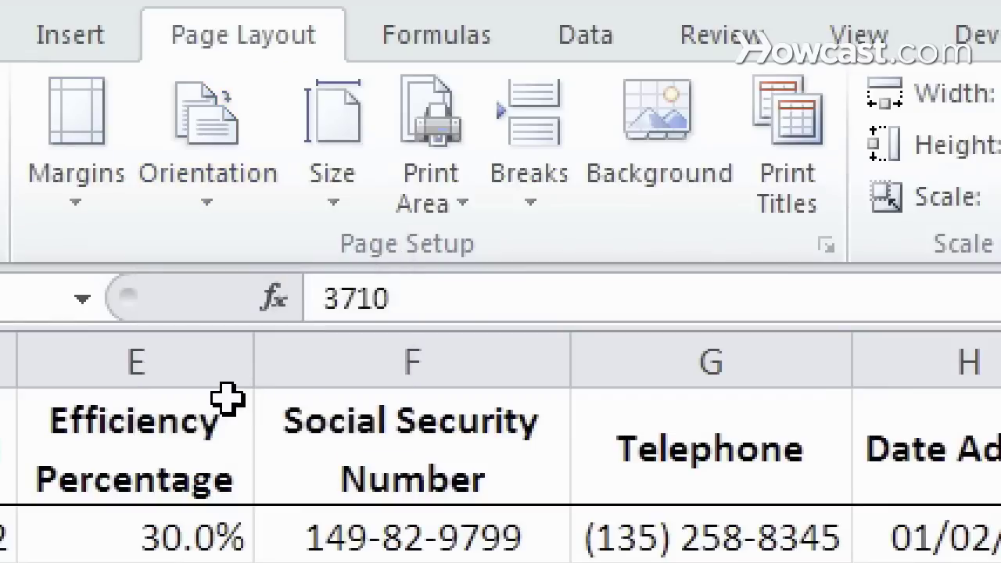
pyautogui.click(350, 164)
pyautogui.click(356, 173)
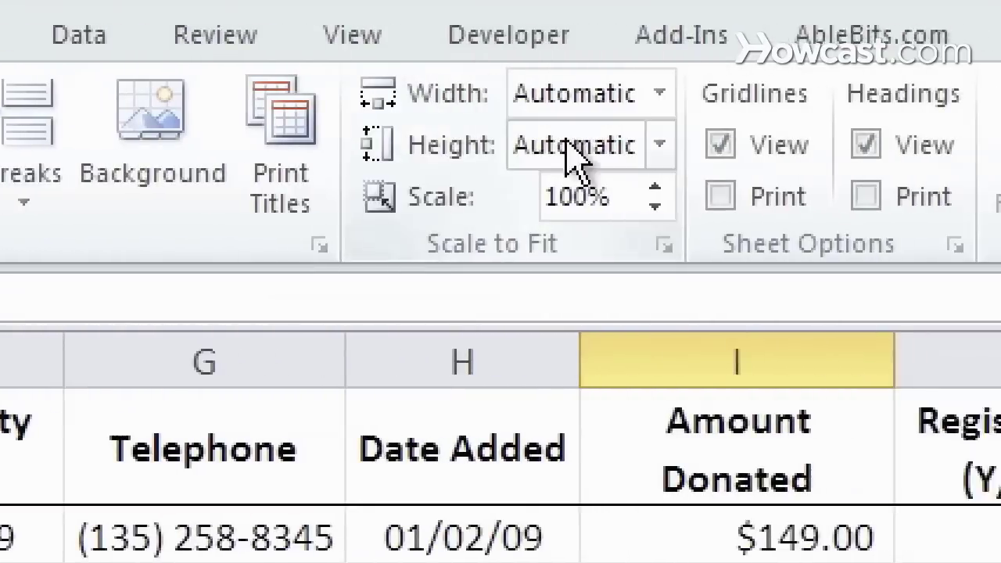
# - Toggle the Gridlines View and Print options, leaving gridlines shown on screen but not printed
pyautogui.click(696, 146)
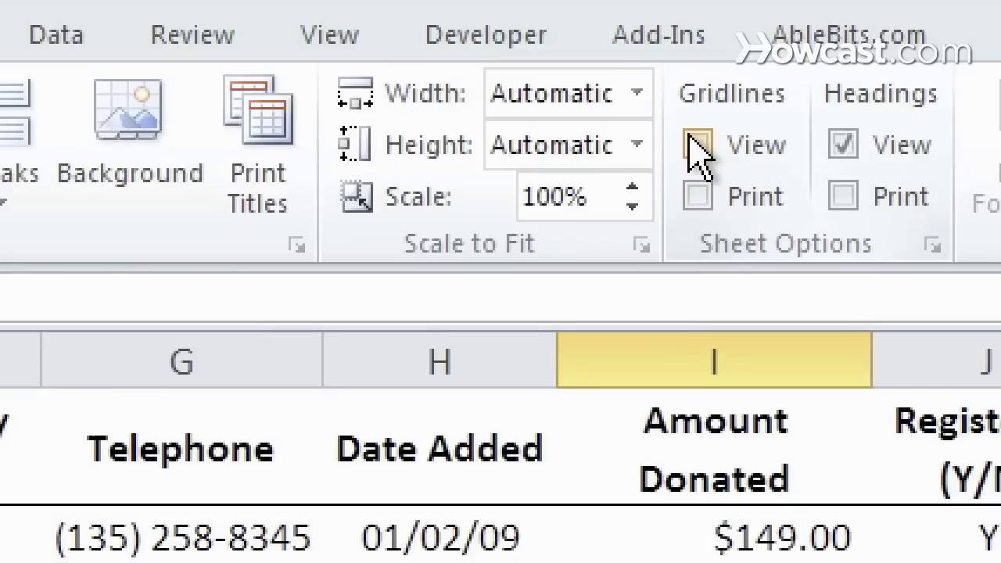
pyautogui.click(697, 146)
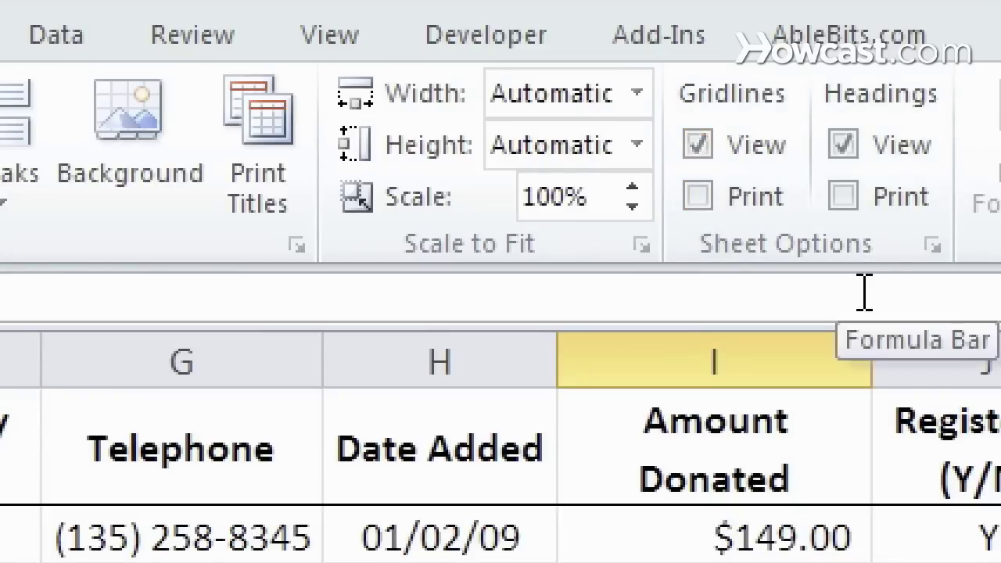
pyautogui.click(704, 195)
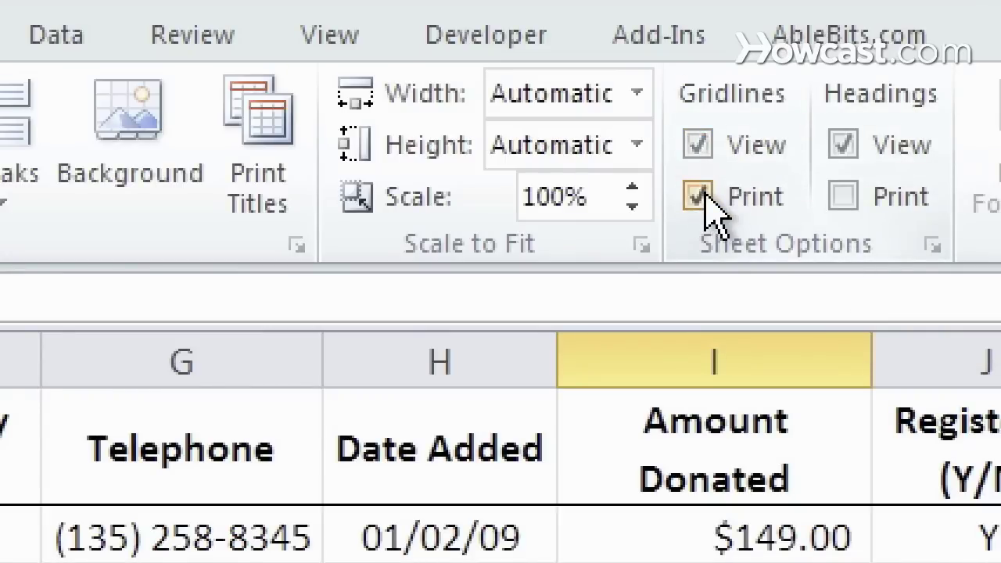
pyautogui.click(703, 200)
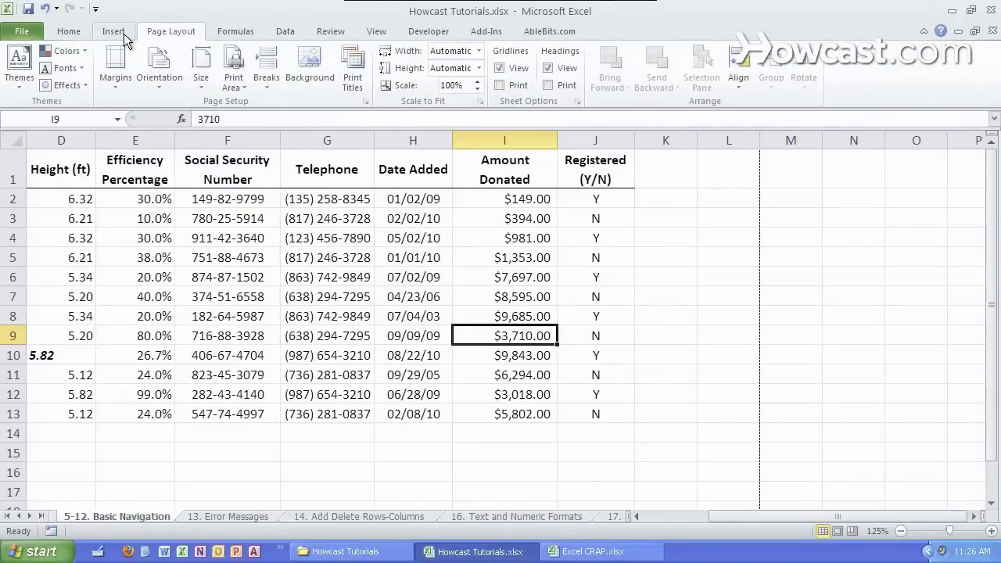
# - Look through the Insert, Review and Formulas tabs, ending on the Developer tab
pyautogui.click(123, 34)
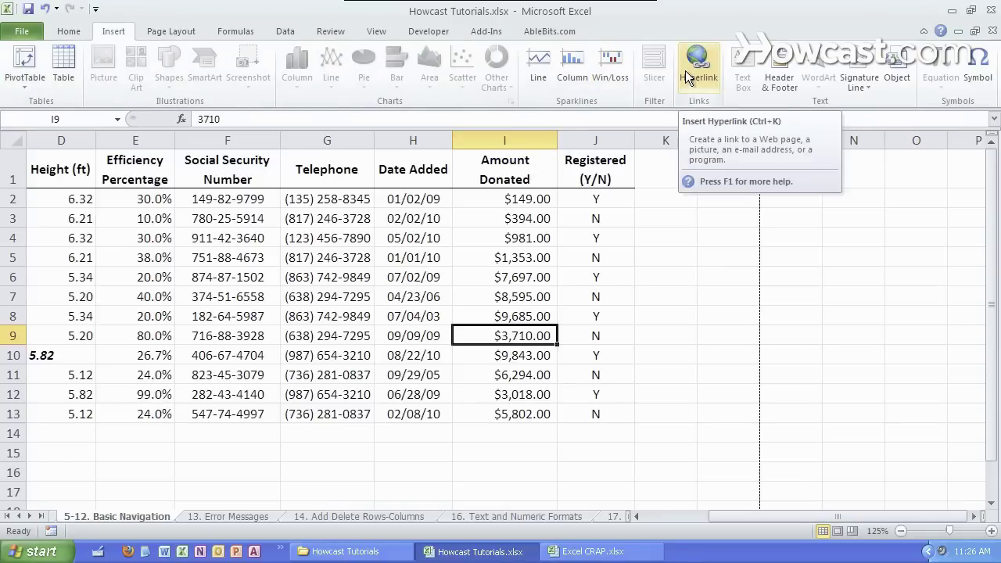
pyautogui.click(337, 35)
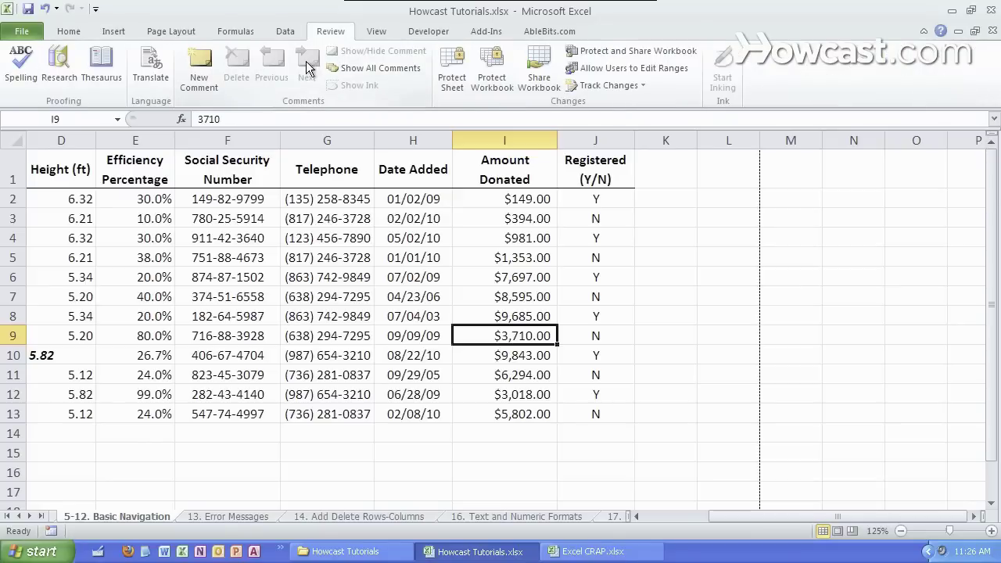
pyautogui.click(235, 36)
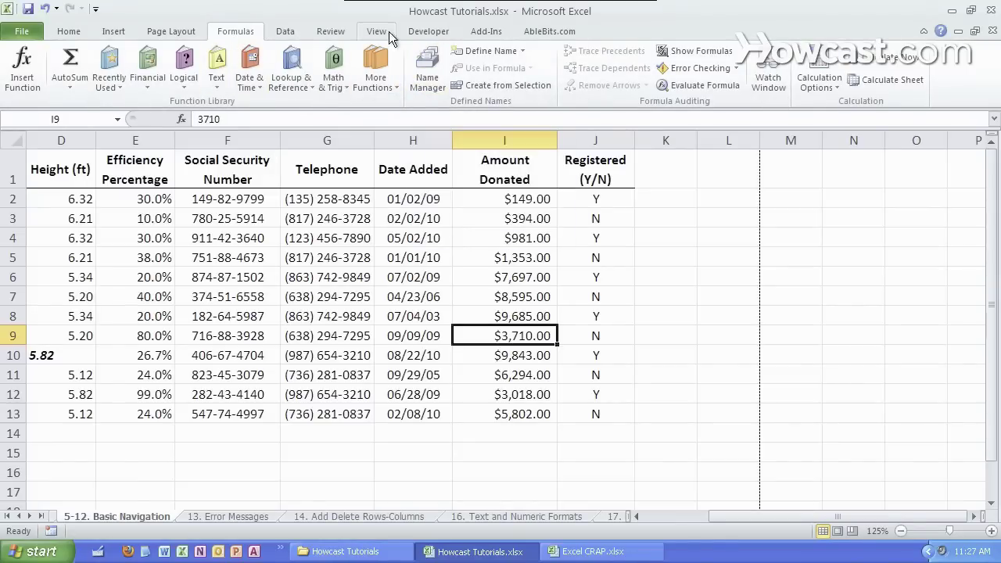
pyautogui.click(419, 29)
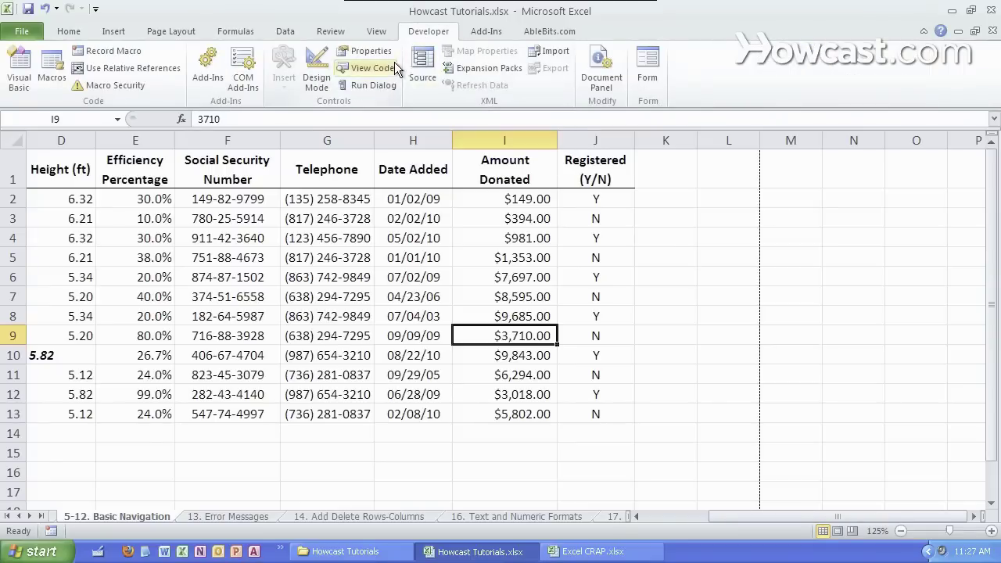
# - Switch to the Home tab and read the Conditional Formatting ScreenTip
pyautogui.click(80, 33)
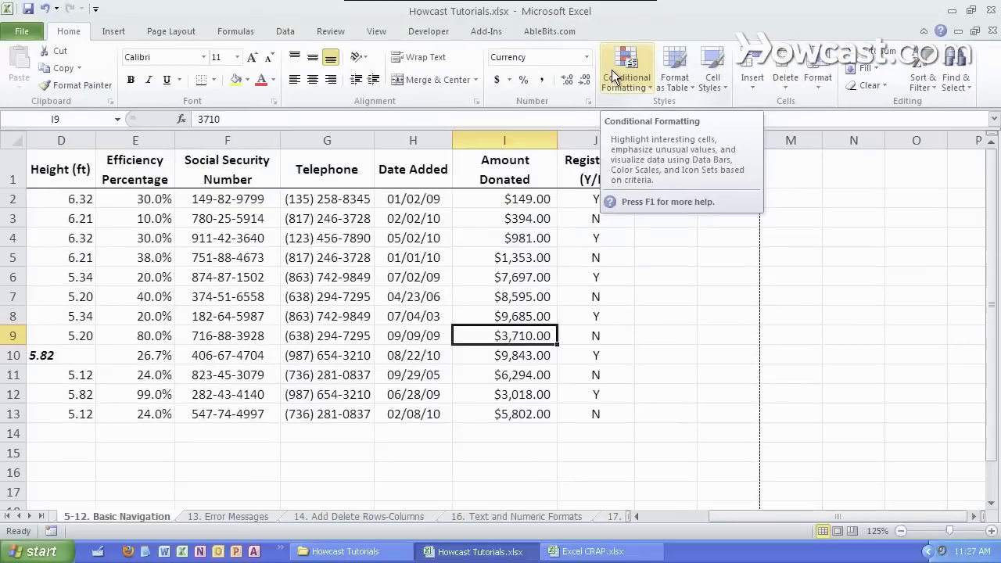
# - Search Excel Help for 'conditional formatting' and read the 'Quick start: Apply conditional formatting' article
pyautogui.press('F1')
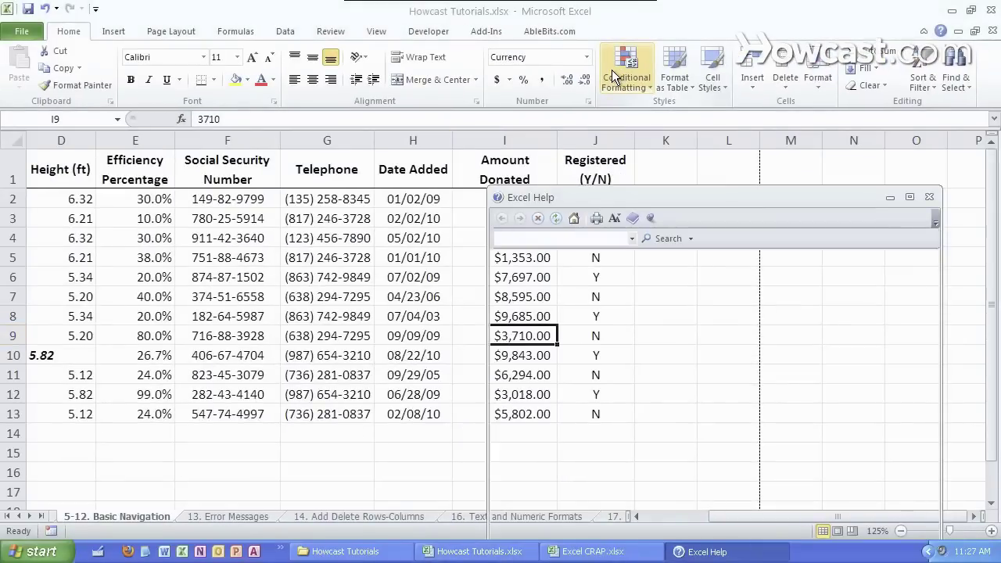
pyautogui.moveTo(678, 195); pyautogui.dragTo(668, 64)
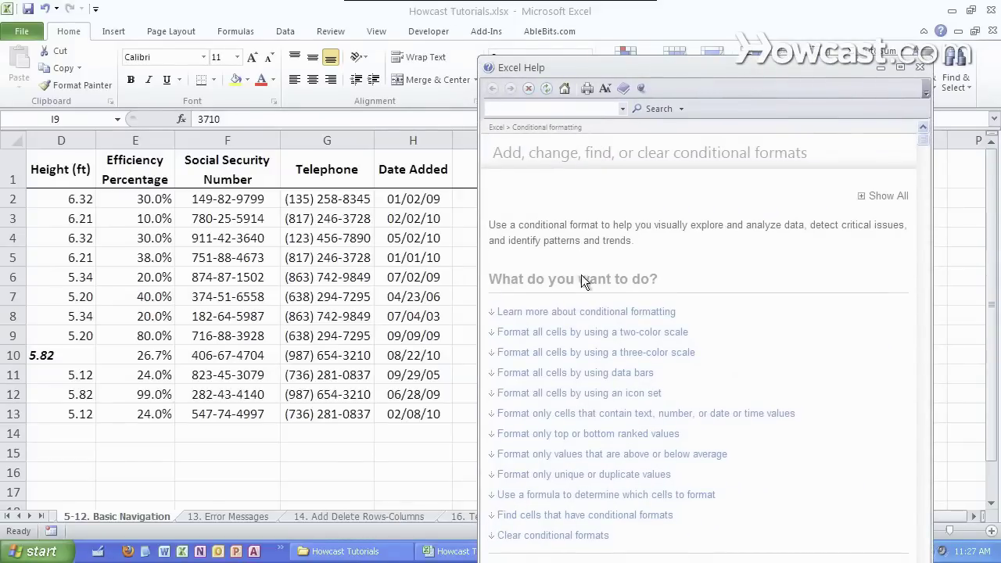
pyautogui.click(563, 108)
pyautogui.write('vonfiyti')
pyautogui.press('BackSpace')
pyautogui.press('BackSpace')
pyautogui.press('BackSpace')
pyautogui.press('BackSpace')
pyautogui.press('BackSpace')
pyautogui.press('BackSpace')
pyautogui.press('BackSpace')
pyautogui.press('BackSpace')
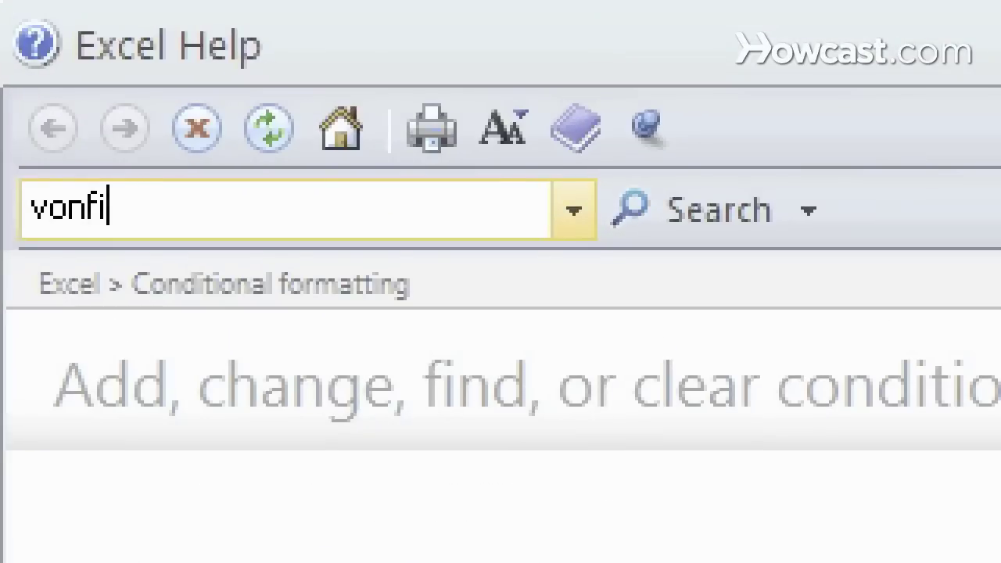
pyautogui.write('conditional fo')
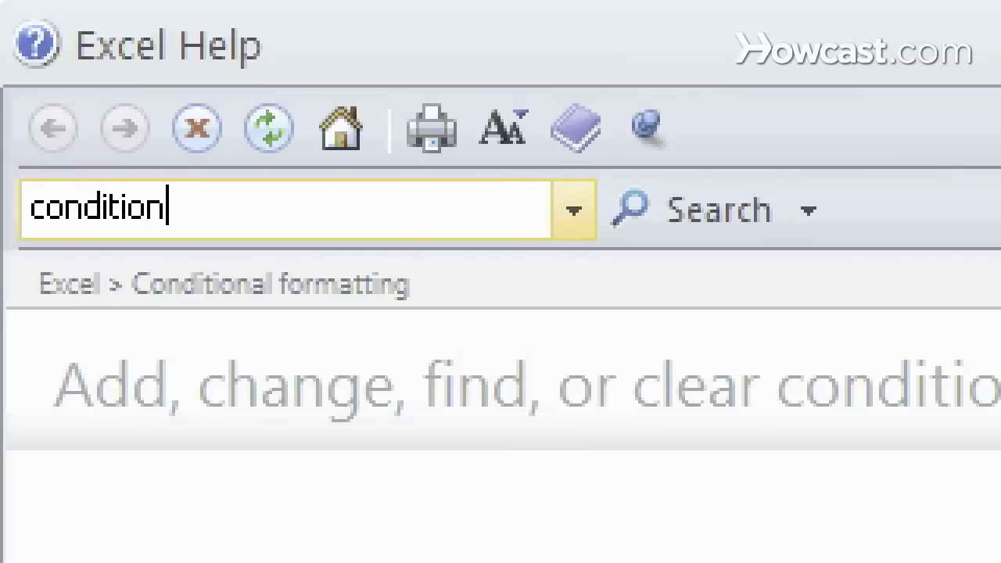
pyautogui.write('rmatting')
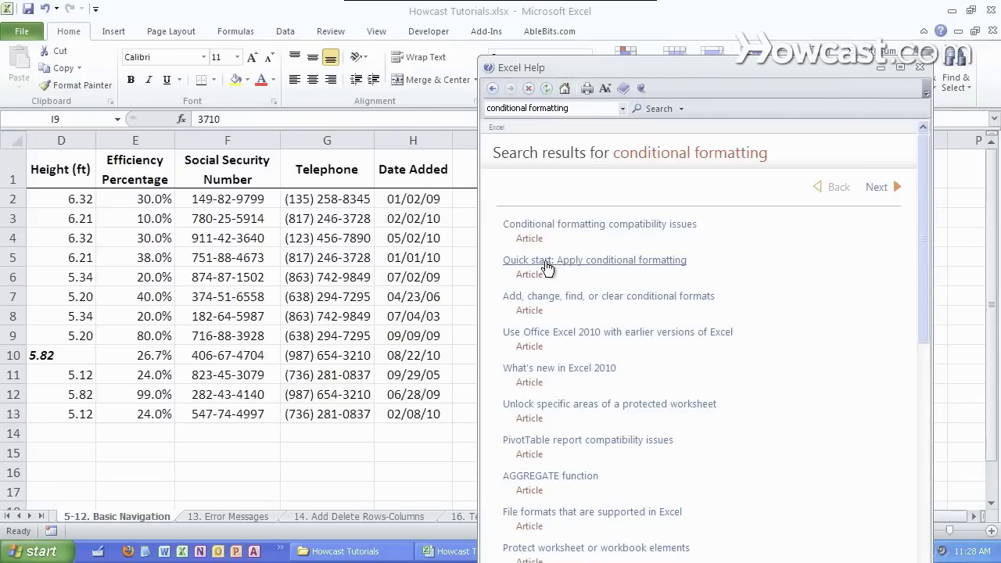
pyautogui.click(603, 260)
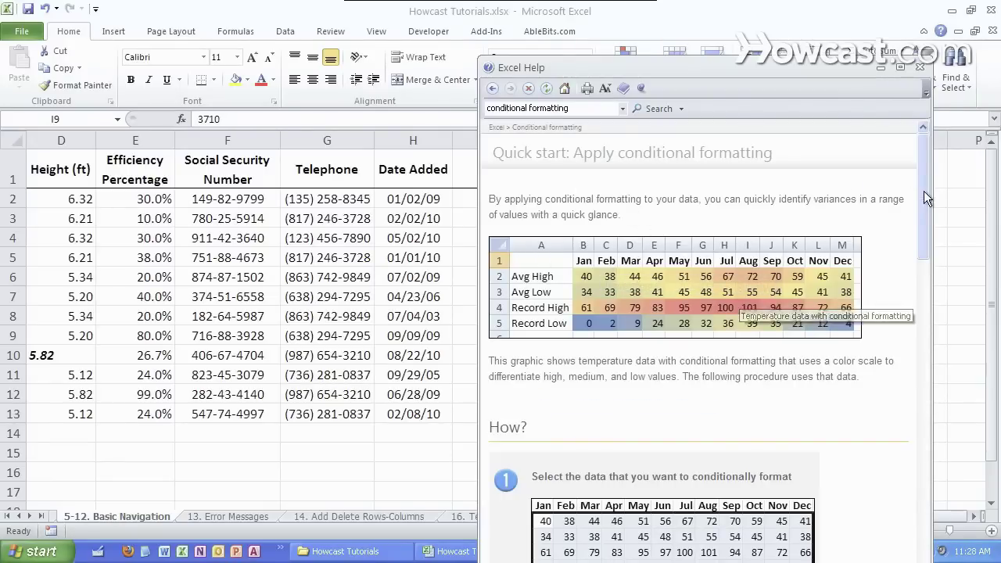
pyautogui.moveTo(923, 191); pyautogui.dragTo(920, 394)
# - Close Help, go to the View tab and search Excel Help for 'freeze panes'
pyautogui.click(923, 71)
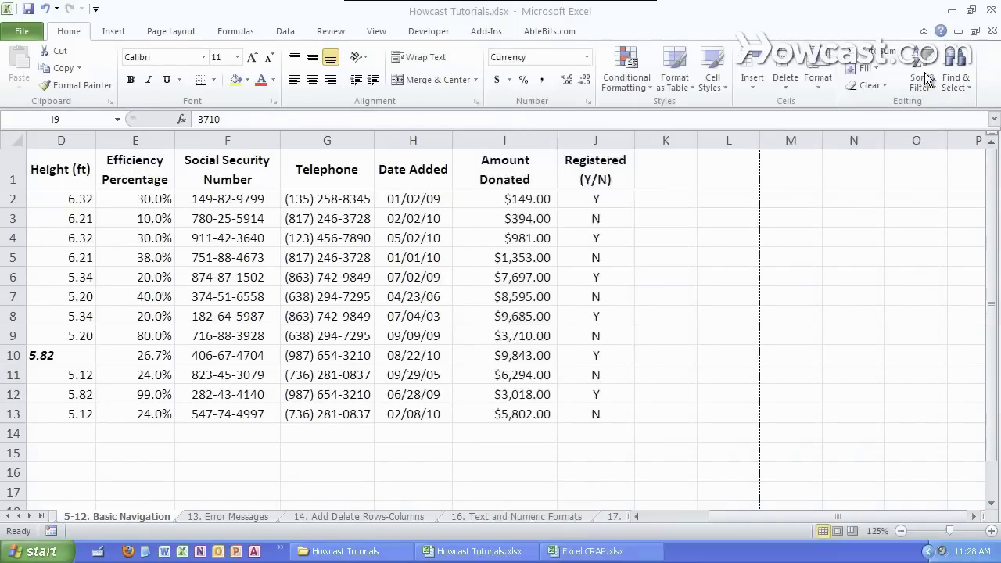
pyautogui.click(414, 35)
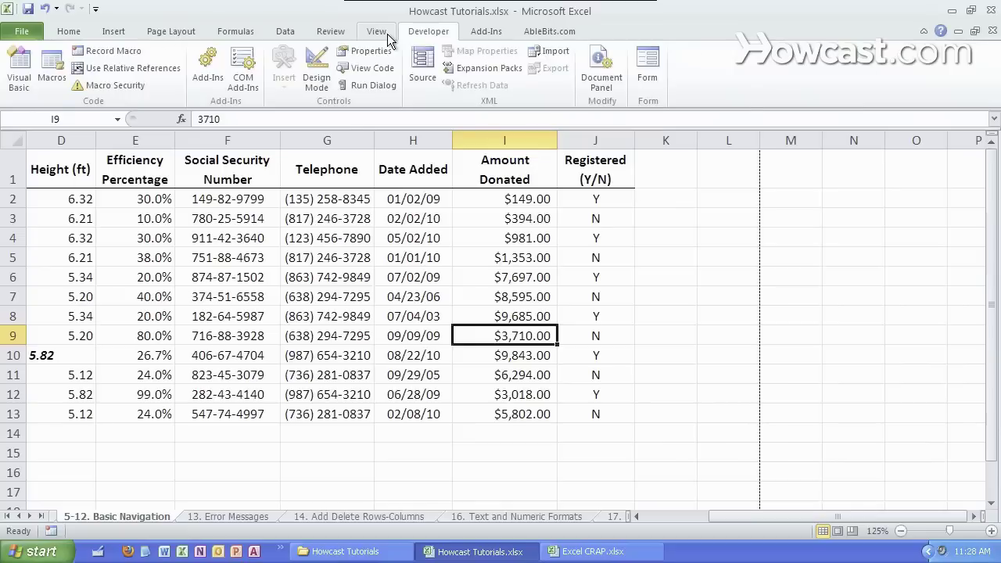
pyautogui.click(382, 34)
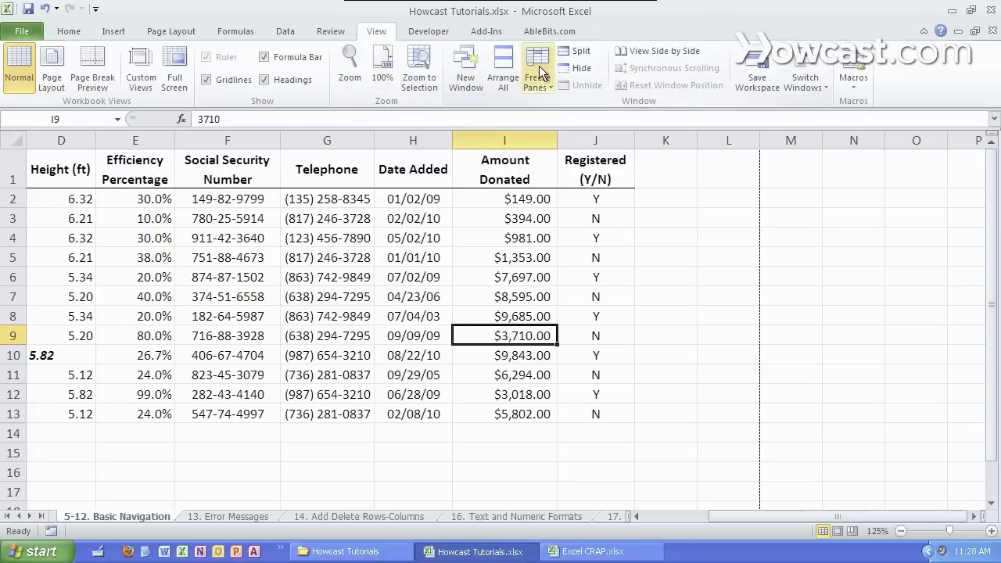
pyautogui.press('F1')
pyautogui.write('freeze panes')
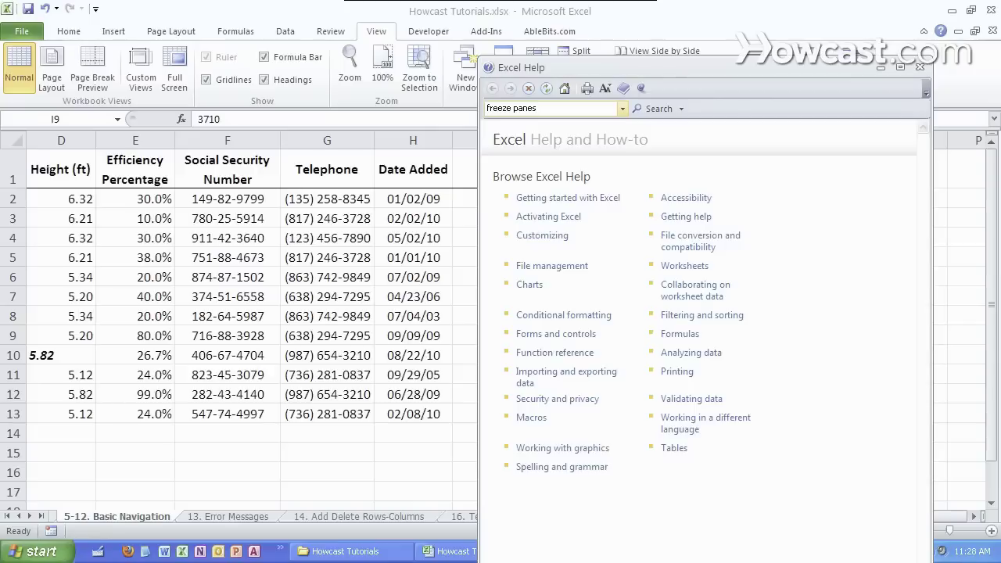
pyautogui.press('Return')
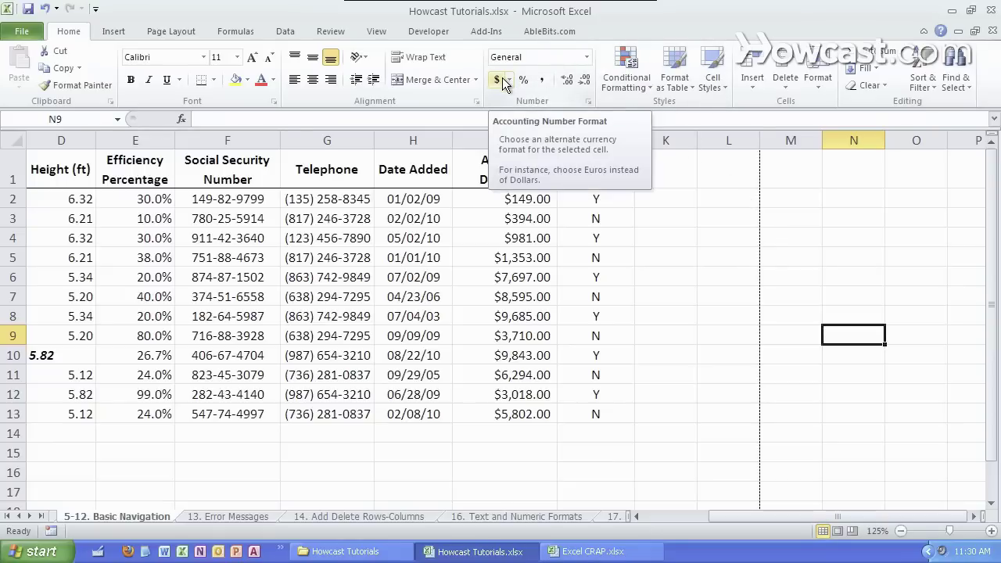
# - Select cell M4 and open the Clear menu in the Editing group
pyautogui.click(802, 243)
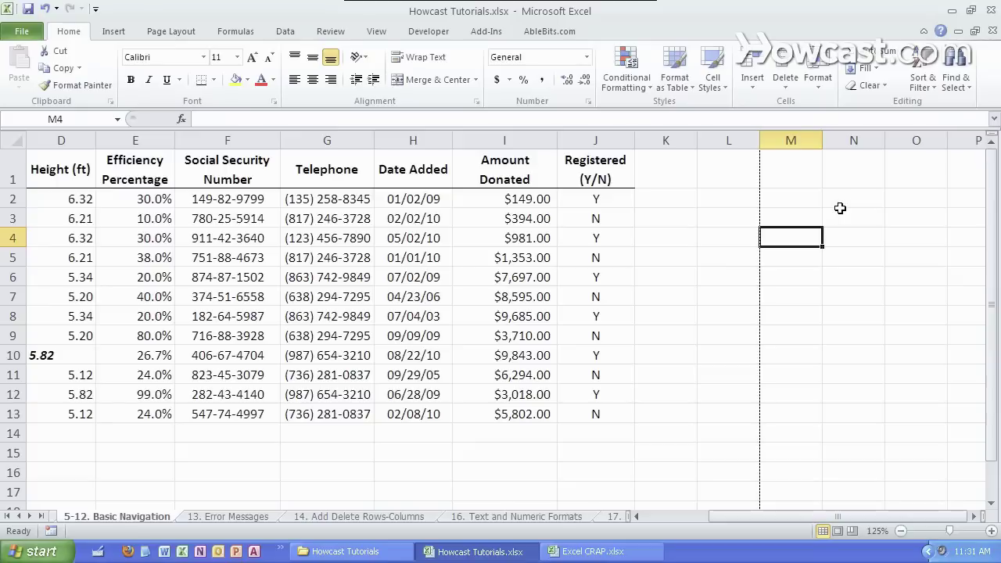
pyautogui.click(867, 83)
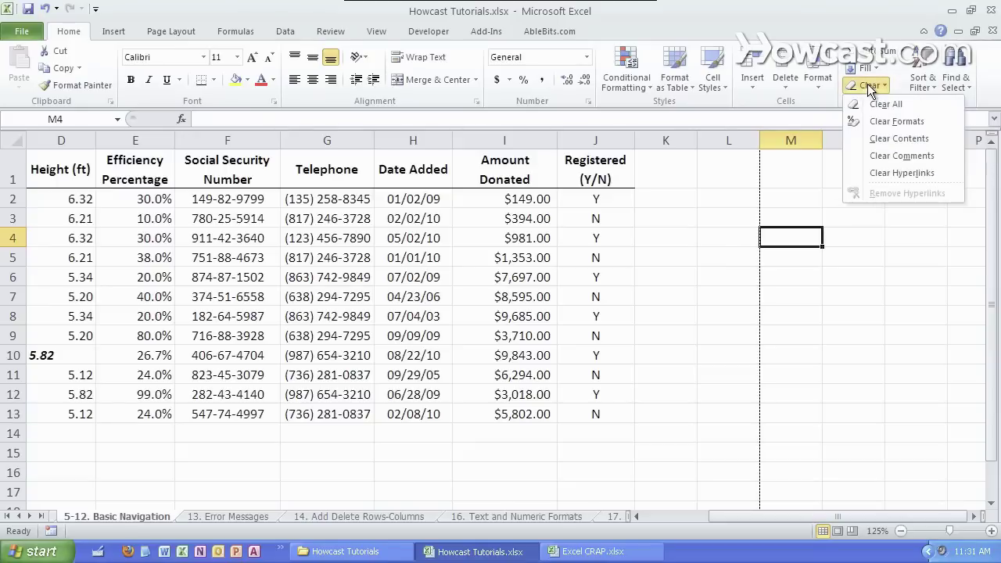